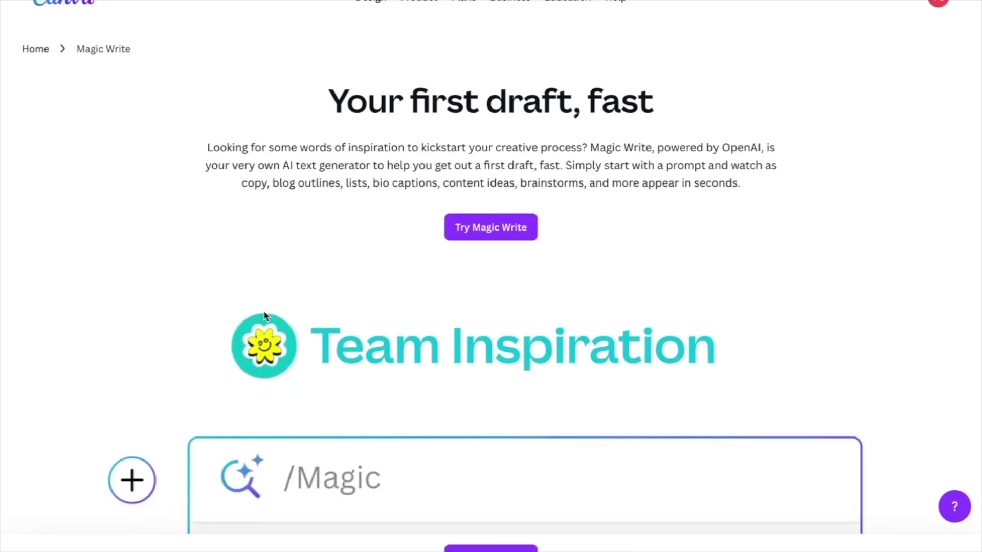
Launch Magic Write from its landing page into a new blank Canva Doc with the prompt showing.
scroll(264, 316, down, 3)
scroll(265, 316, down, 10)
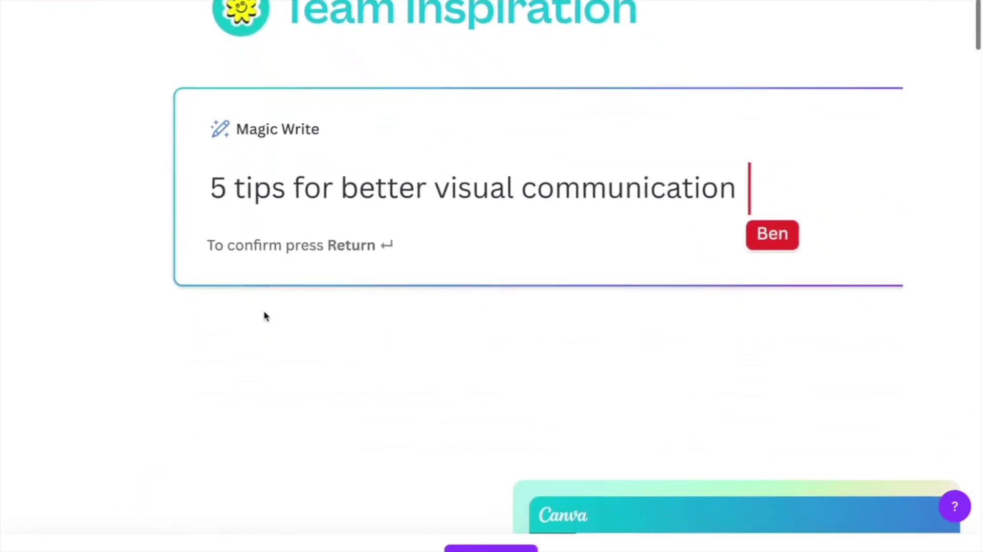
scroll(265, 317, down, 5)
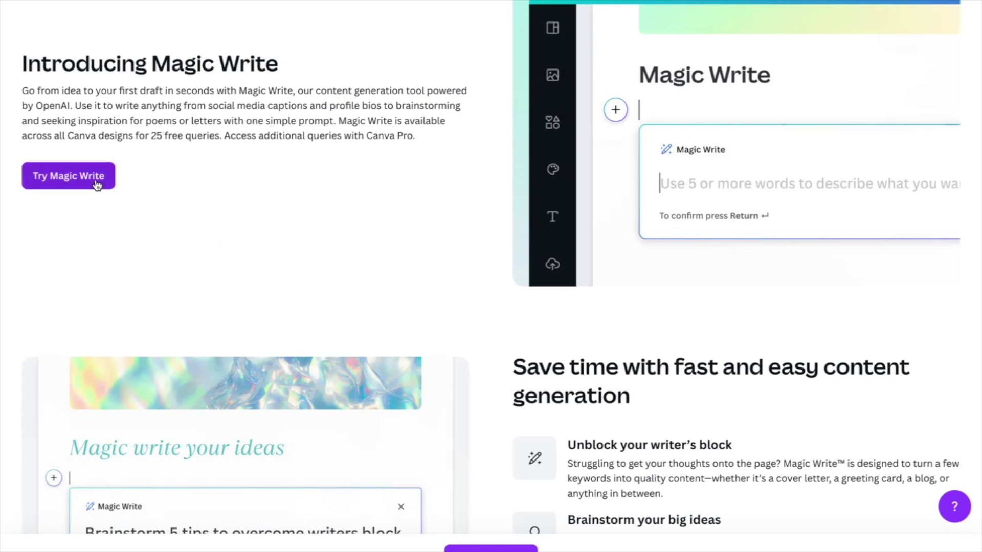
click(68, 175)
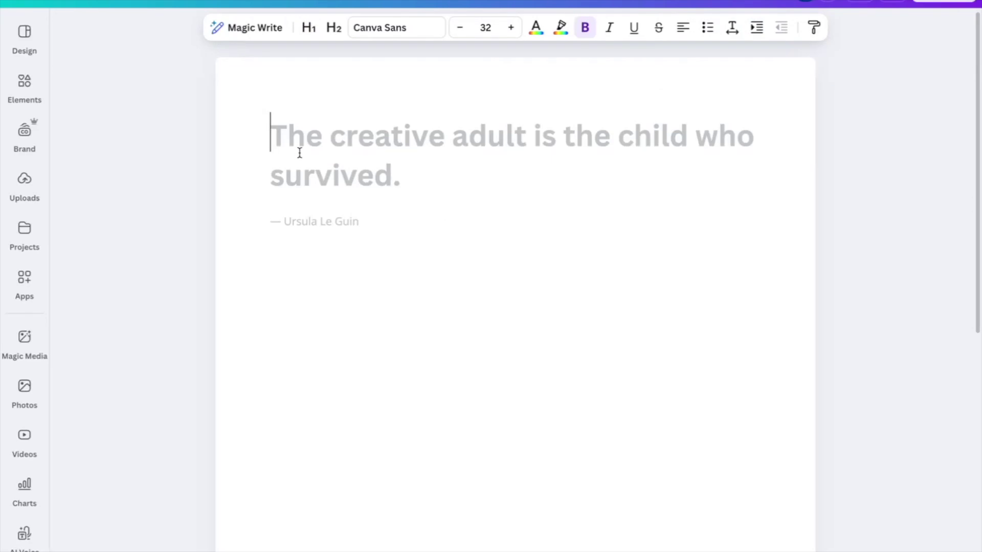
click(238, 34)
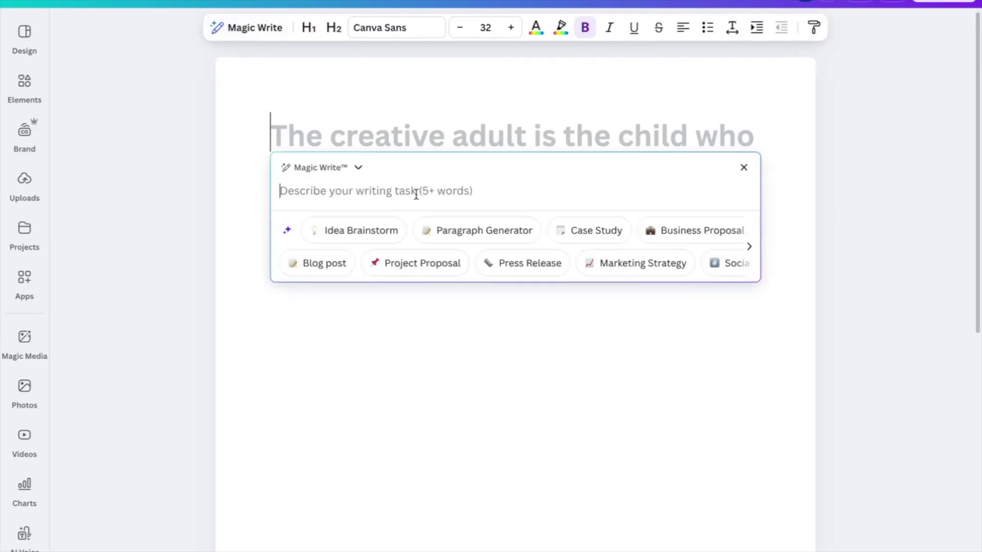
Clear the pasted prompt to empty the Magic Write box, then browse the suggested writing tasks.
text(Create a table of 10 ideas for re-engaging lost customers of a small business. Include the following columns: 1. Idea Name 2. Brief Description 3. A blank column for notes  Focus on a variety of strategies such as personalized outreach, special offers, loyalty programs, and improved customer experience. Ensure ideas are practical for a small business to implement. Include a mix of digital and traditional marketing approaches.)
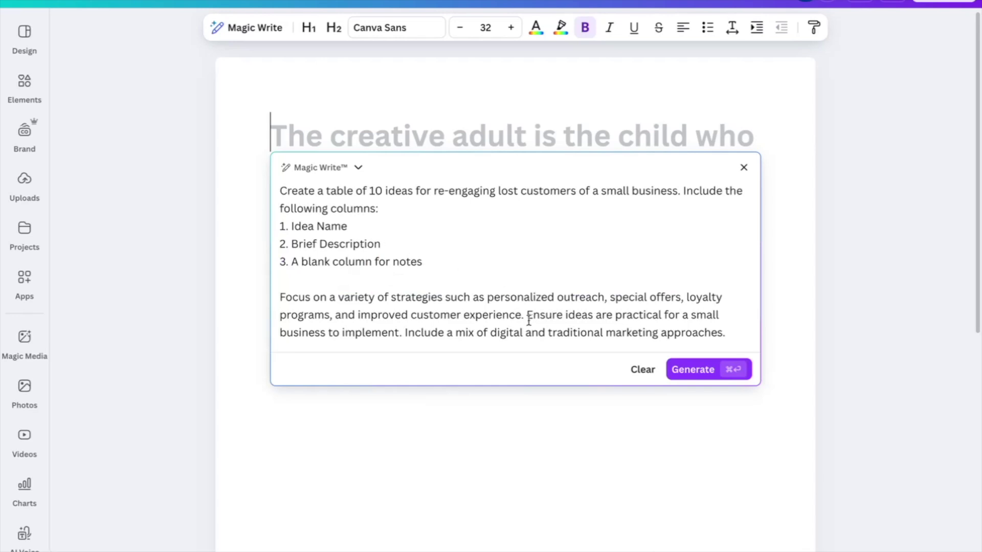
click(637, 371)
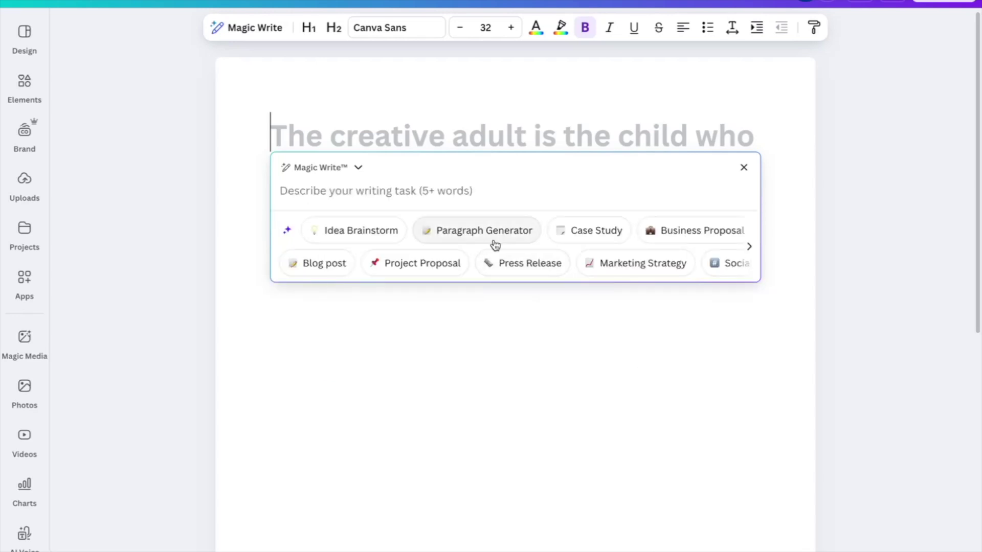
scroll(502, 241, right, 5)
scroll(503, 239, right, 5)
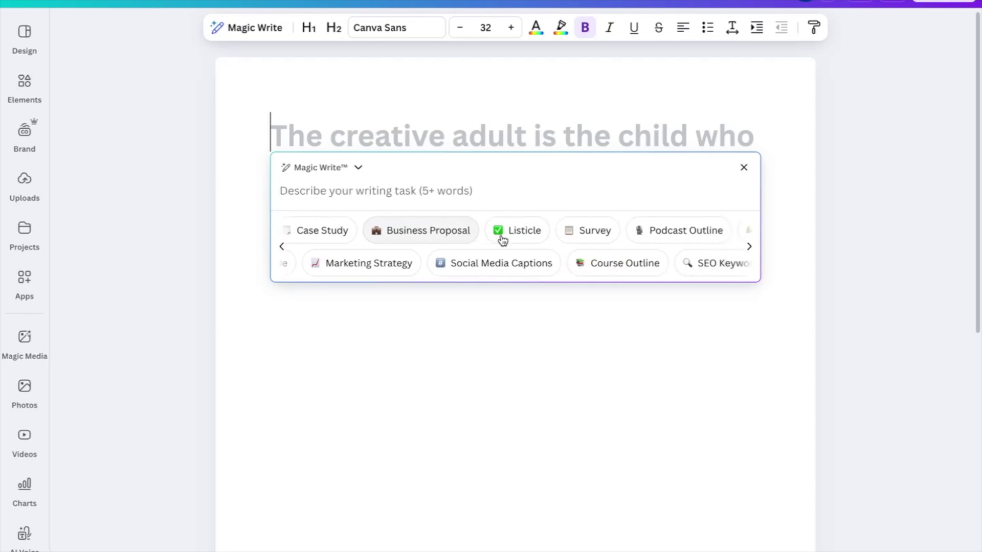
scroll(539, 231, left, 8)
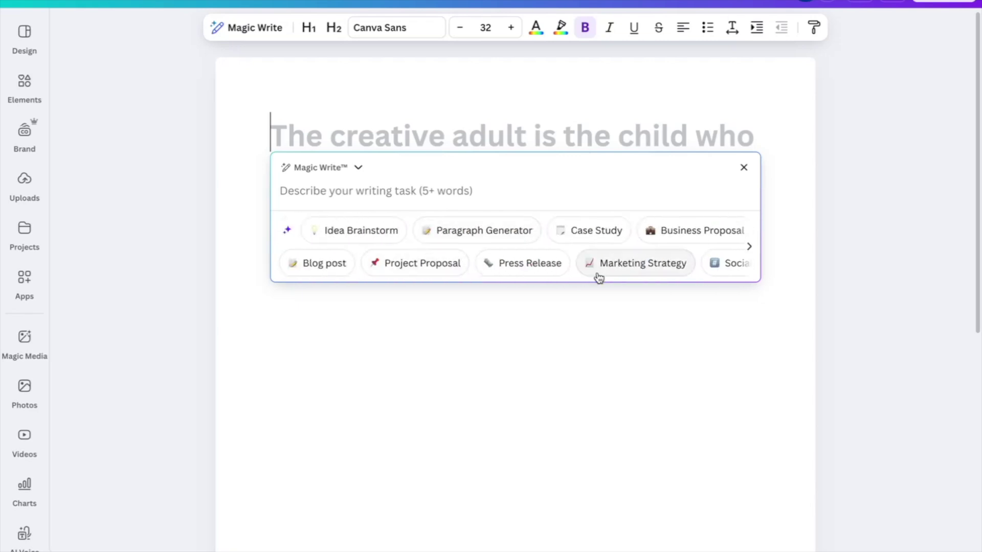
scroll(599, 277, right, 5)
scroll(599, 277, left, 5)
Tailor the Marketing Strategy template to a 1000-1200 word Etsy handcrafted jewelry plan with seven sections.
click(599, 278)
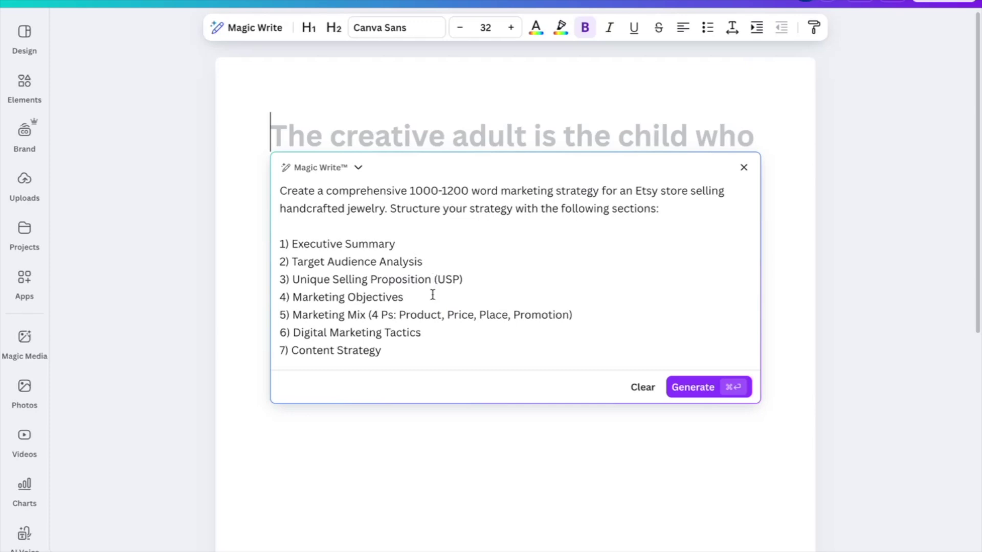
click(424, 352)
click(360, 169)
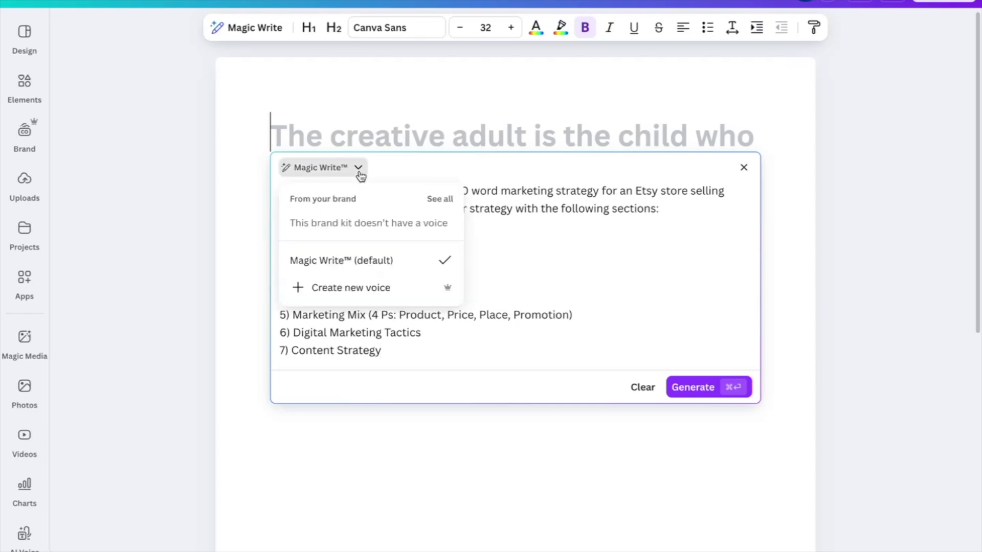
click(335, 290)
click(386, 267)
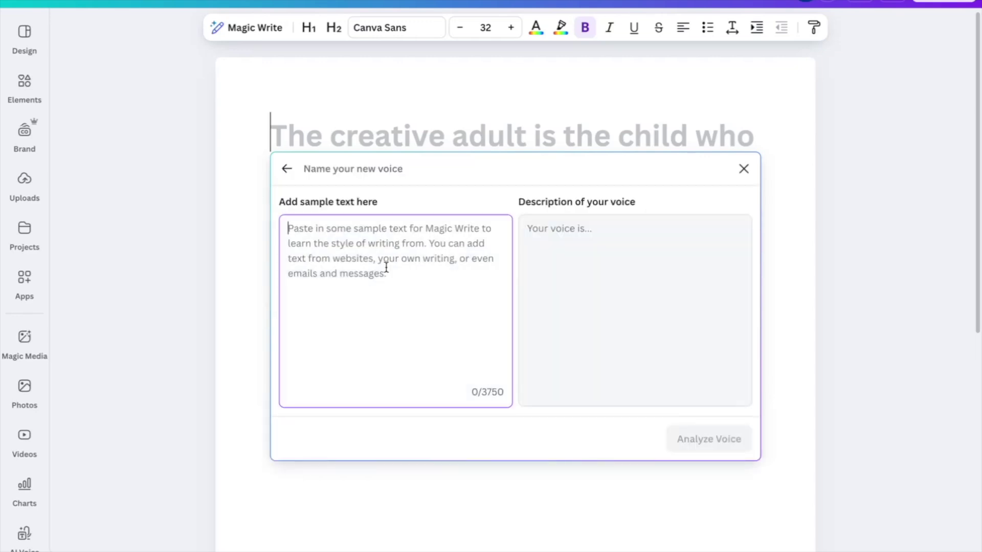
click(644, 247)
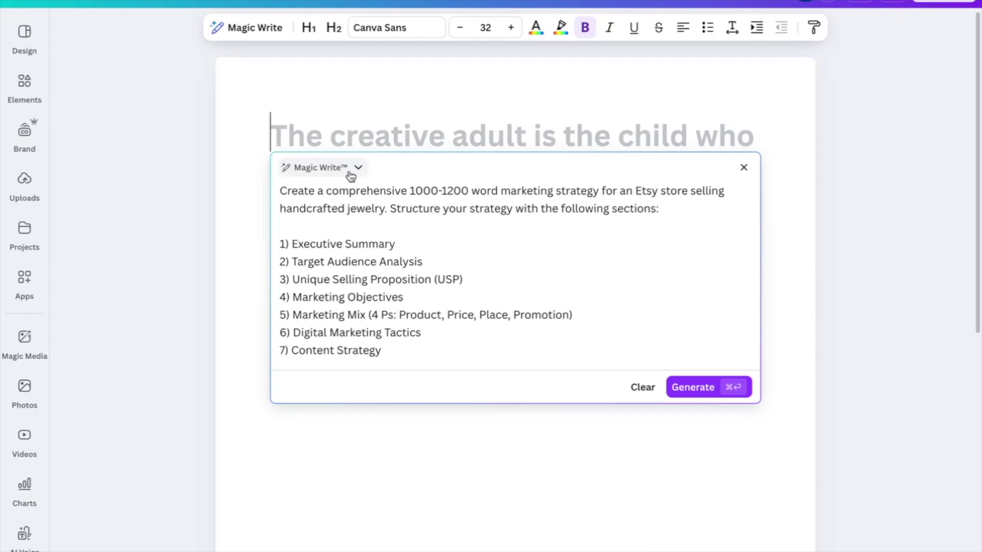
Generate the Etsy jewelry marketing strategy and read the draft through to Timeline and KPIs.
click(696, 390)
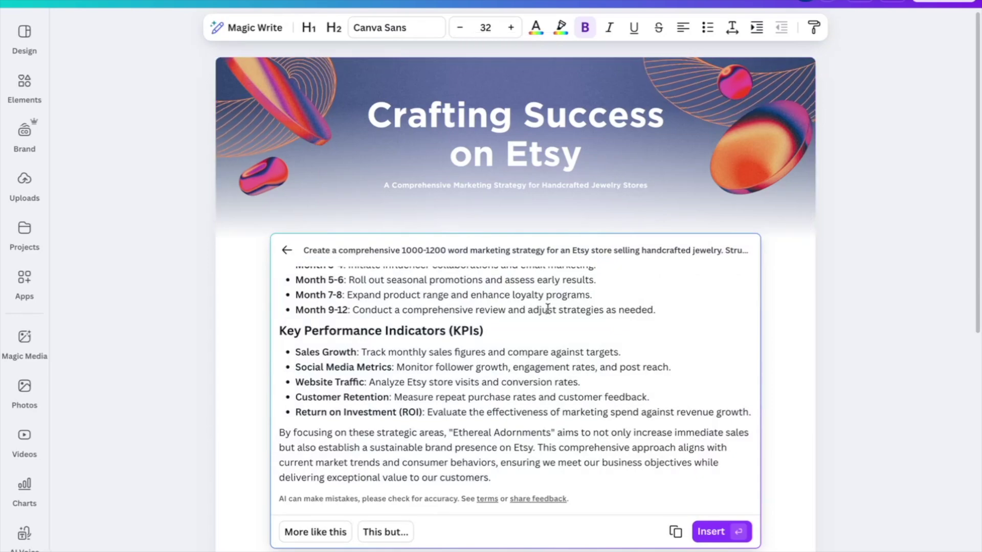
scroll(547, 313, up, 15)
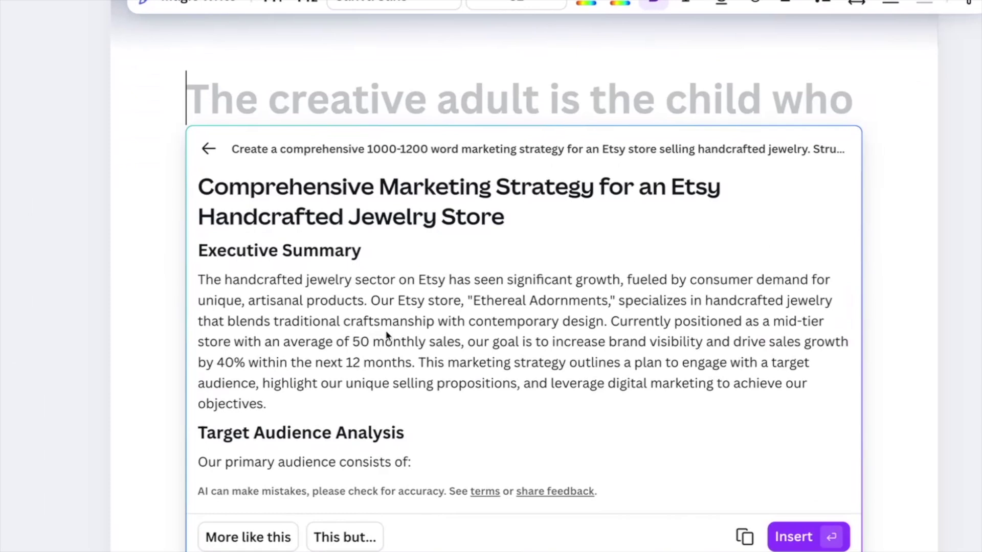
scroll(388, 335, down, 5)
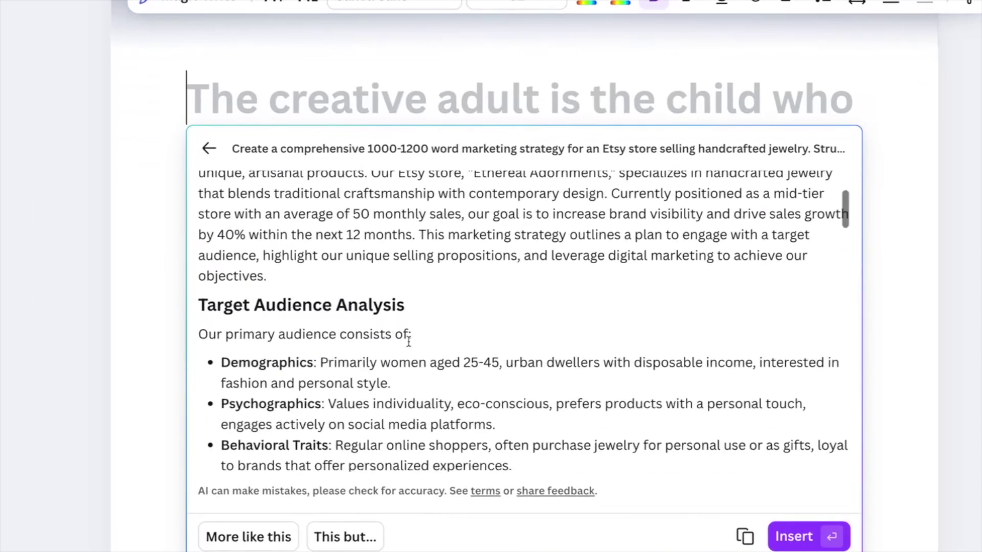
scroll(358, 358, down, 2)
scroll(407, 320, down, 3)
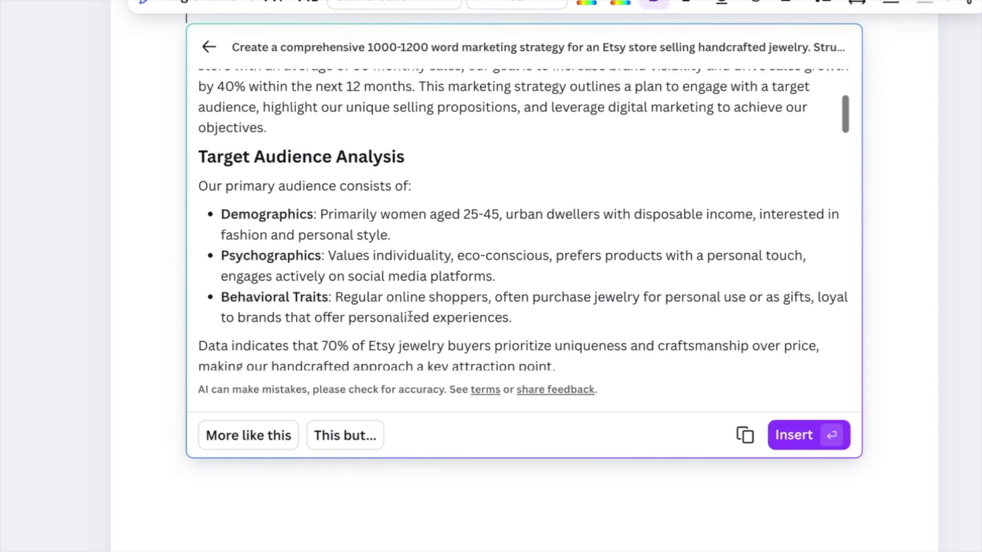
scroll(410, 317, down, 1)
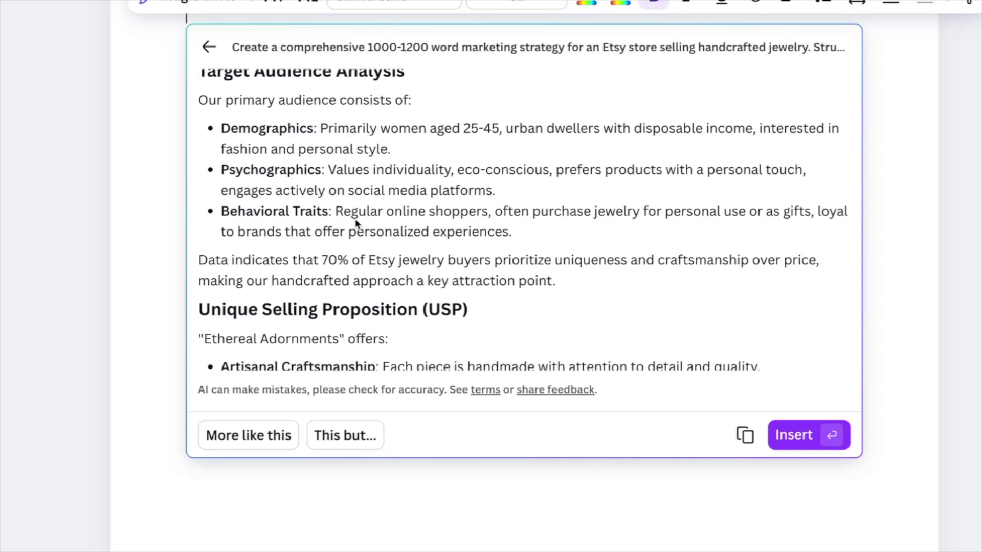
scroll(356, 223, down, 2)
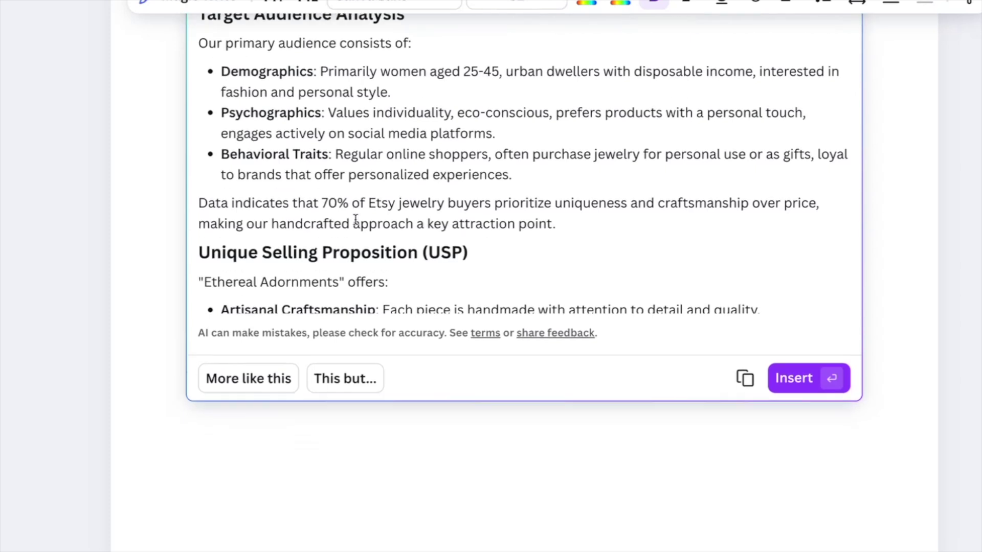
scroll(357, 219, down, 2)
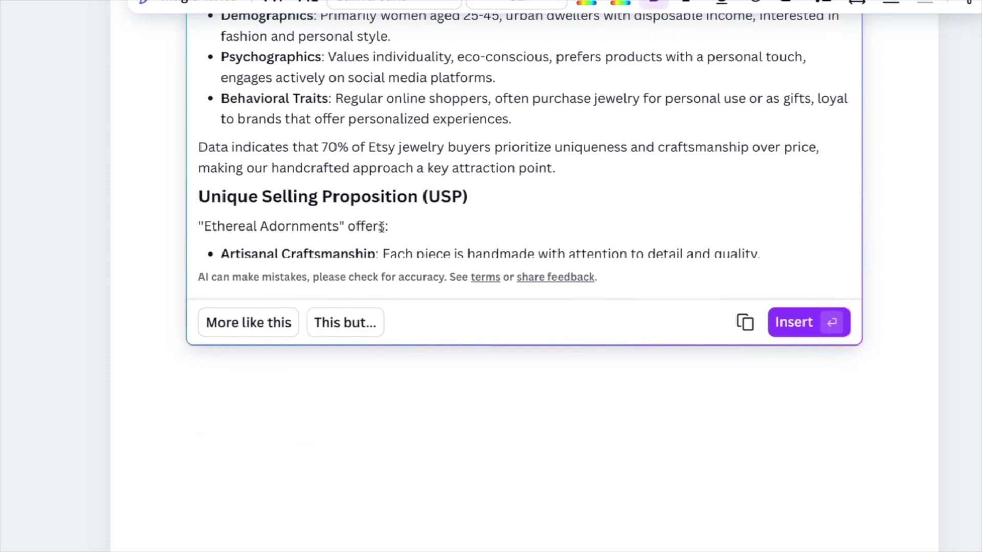
scroll(382, 228, down, 2)
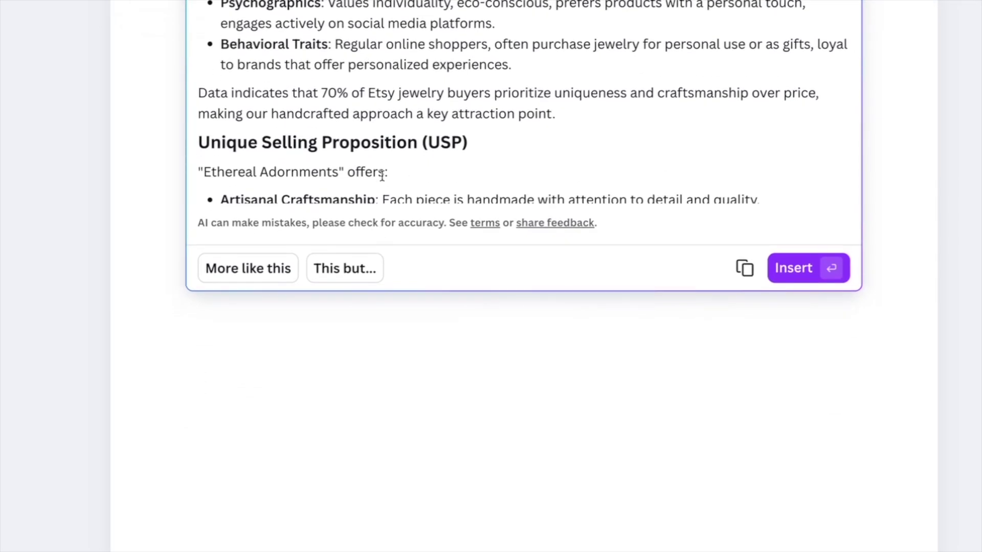
scroll(381, 176, down, 1)
scroll(422, 101, down, 2)
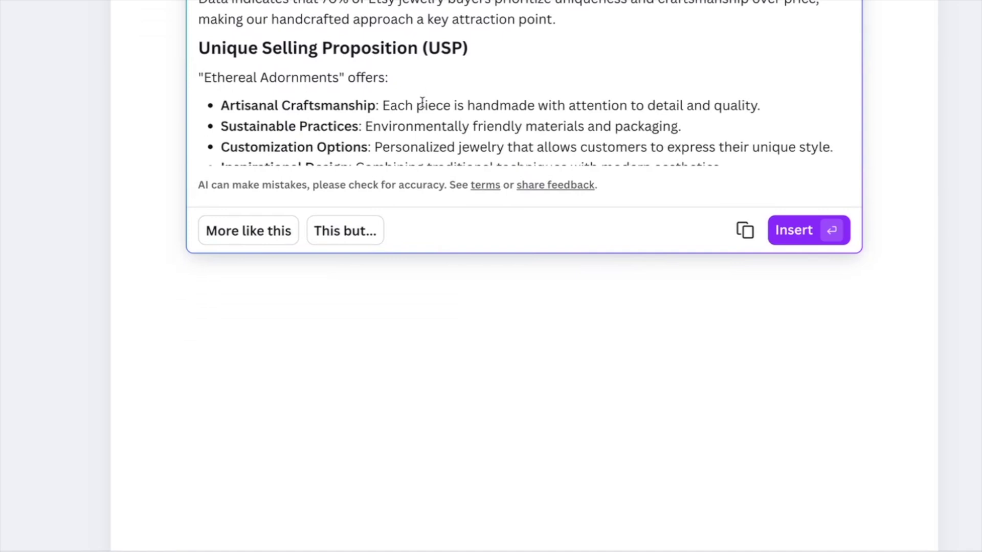
scroll(422, 101, down, 3)
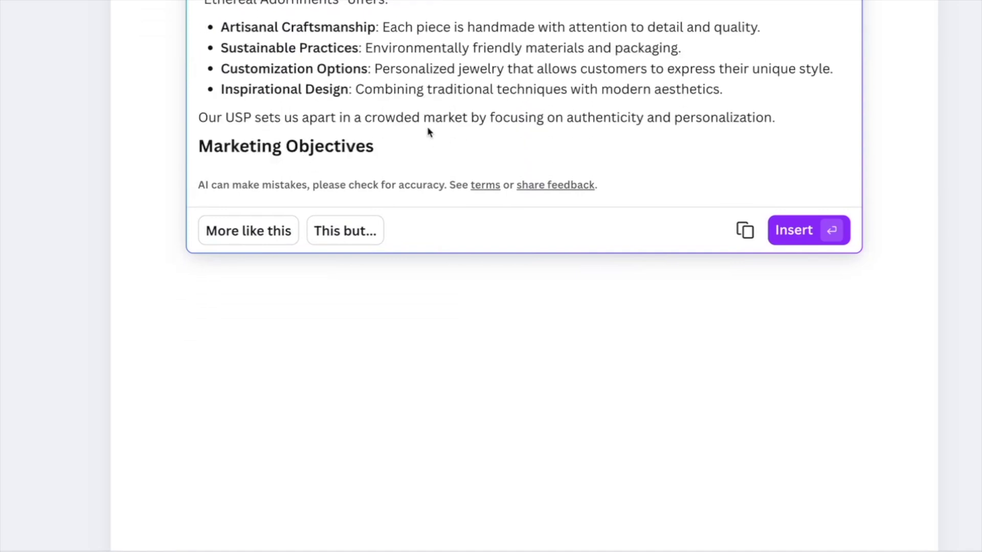
scroll(428, 130, down, 1)
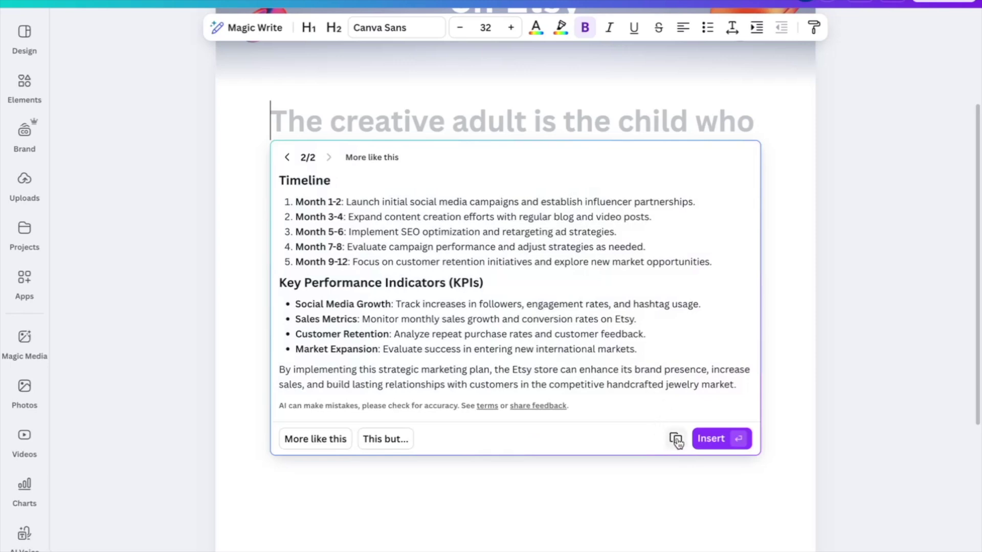
Insert the generated strategy into the document and scroll through it to check the text.
click(708, 443)
scroll(563, 329, up, 3)
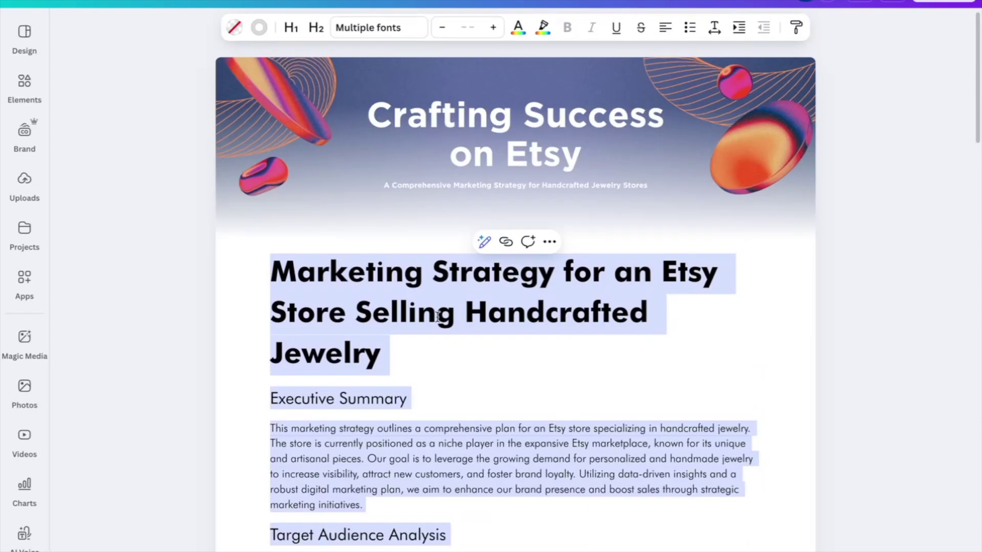
scroll(437, 316, down, 15)
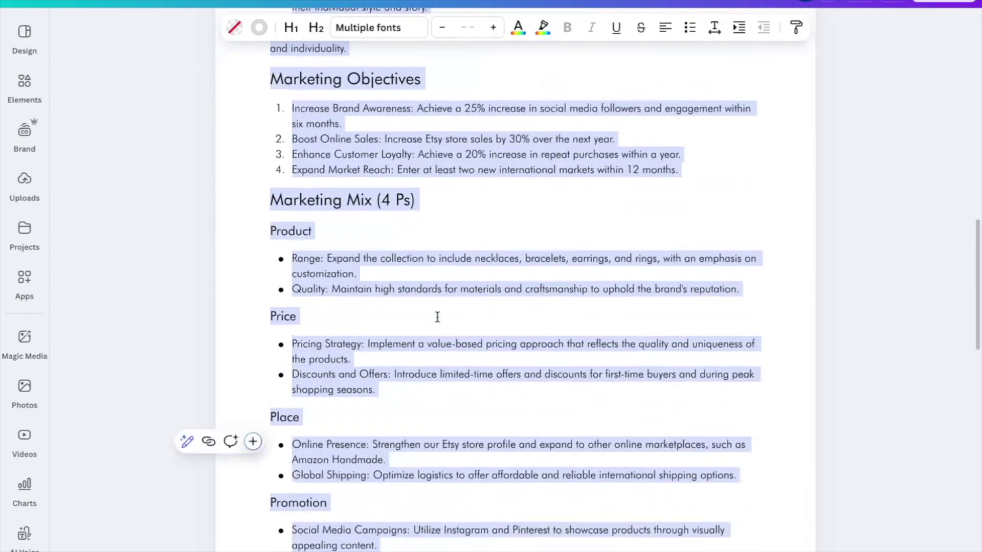
scroll(438, 316, down, 10)
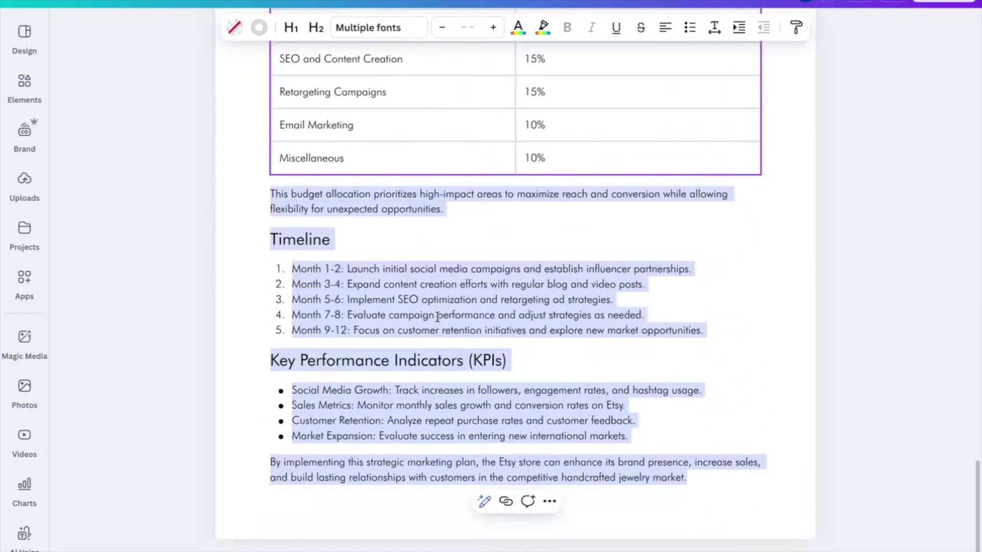
scroll(438, 317, up, 15)
scroll(438, 318, up, 15)
click(484, 351)
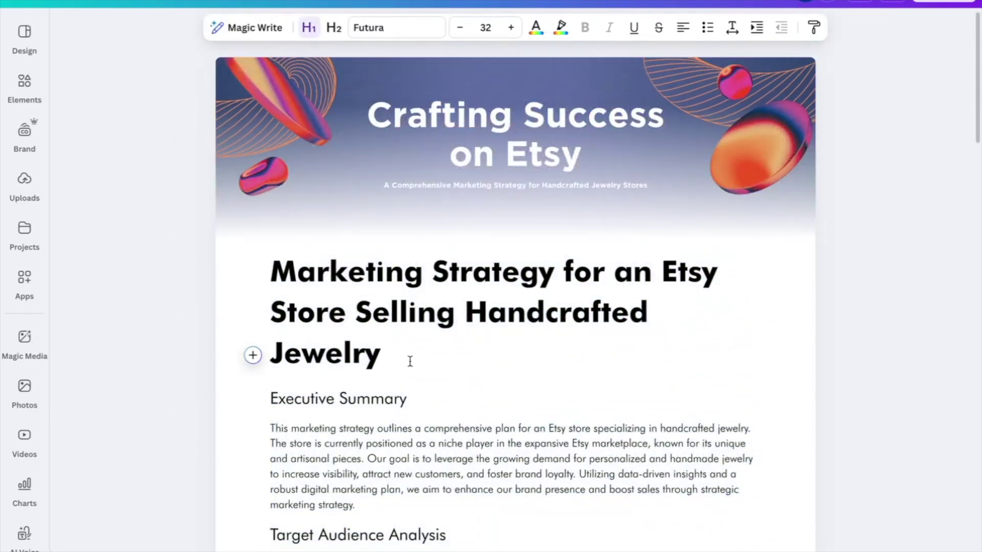
Select the main title and use the Elements library for the 'Crafting Success on Etsy' banner.
drag(408, 350, 235, 251)
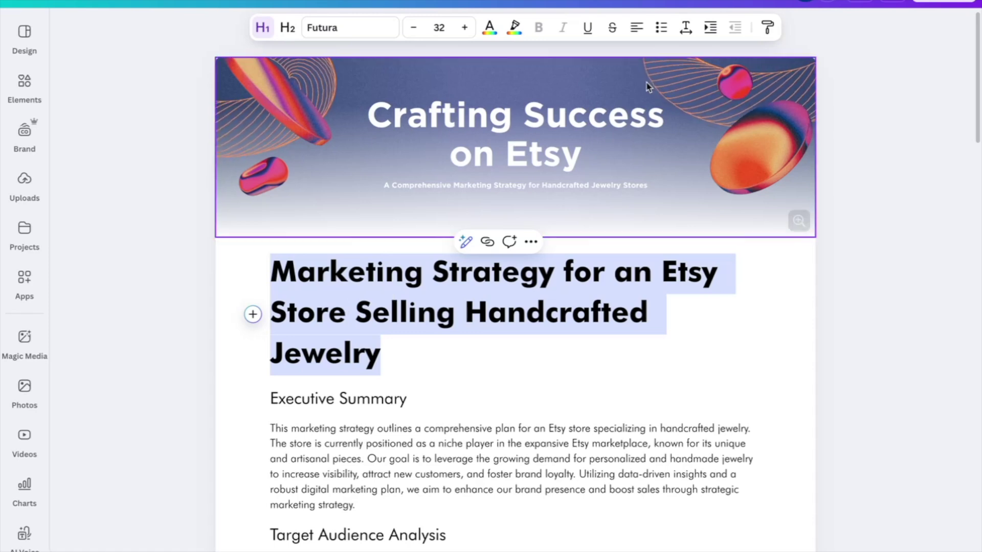
click(21, 97)
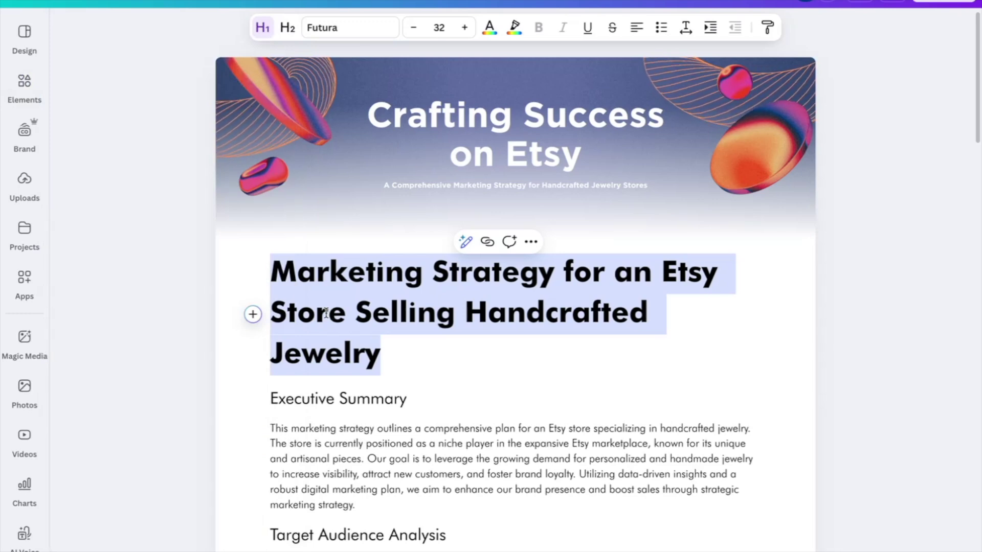
click(360, 334)
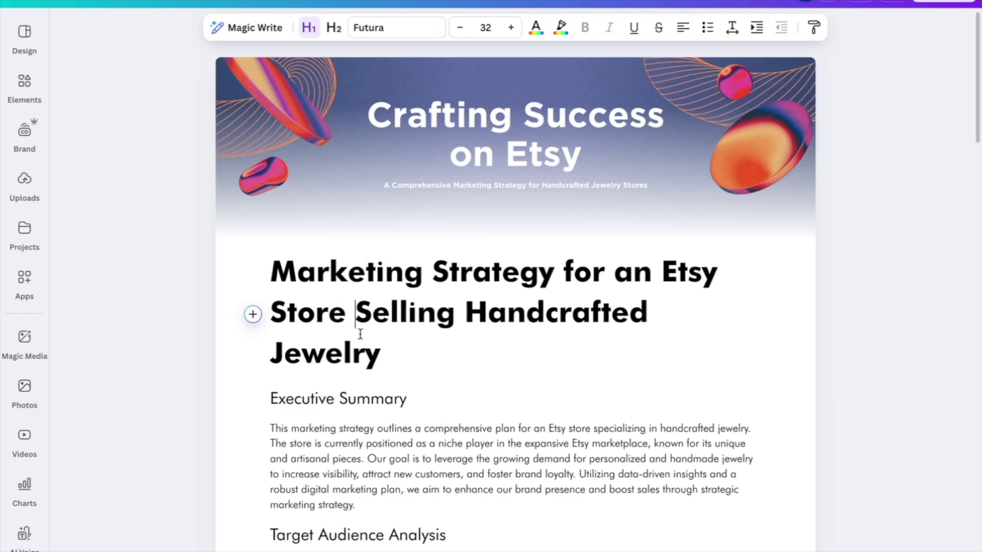
scroll(360, 334, down, 6)
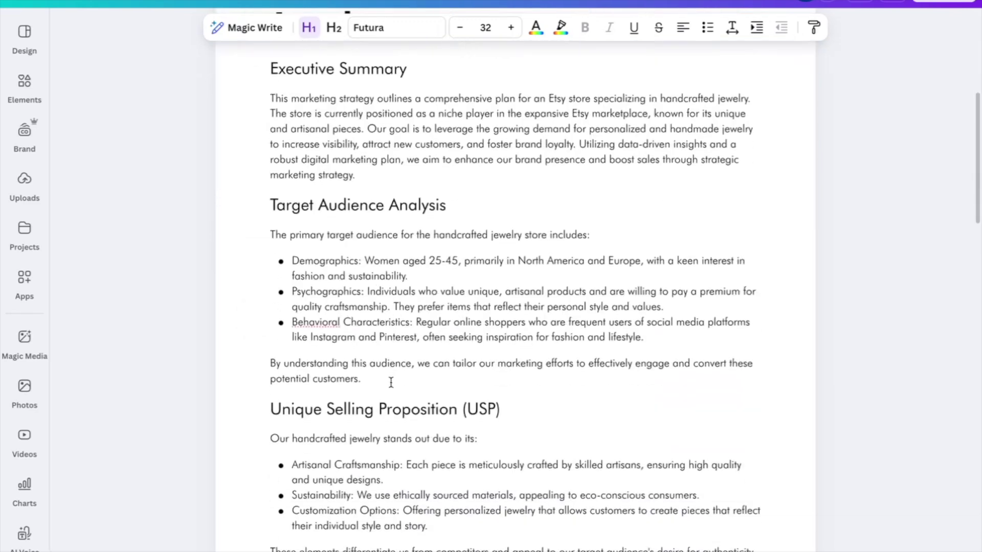
Transform the Target Audience Analysis section to focus on Canada-based women and replace the original.
drag(382, 377, 259, 213)
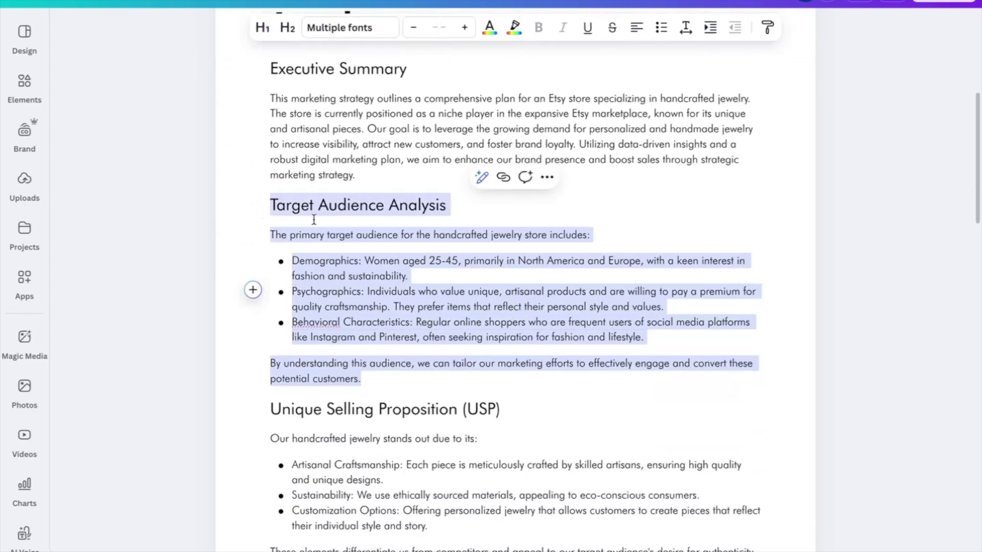
click(482, 178)
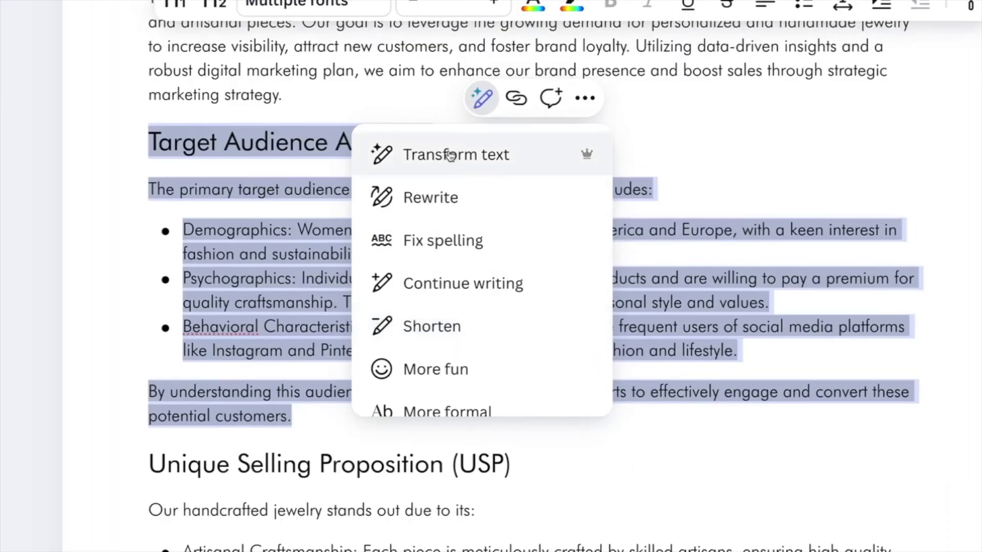
click(451, 155)
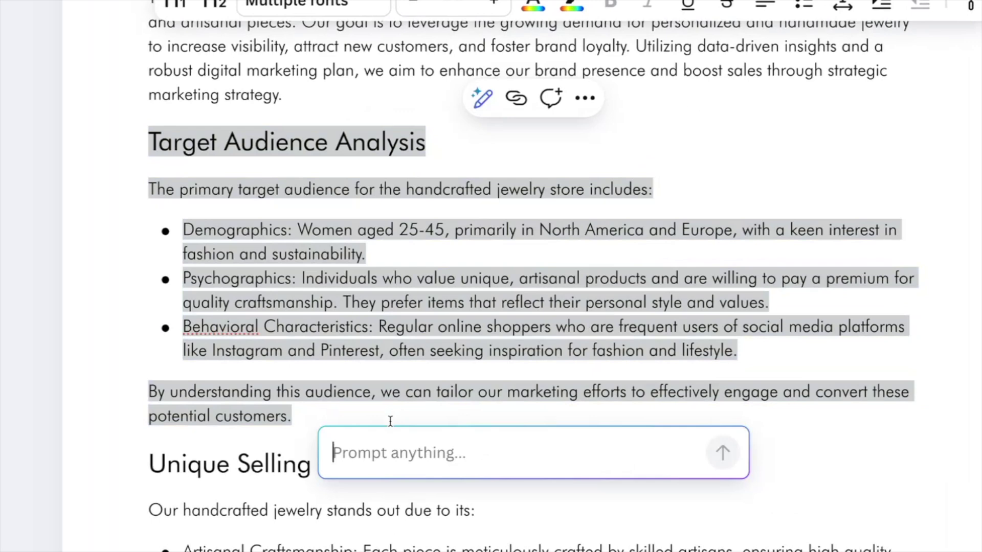
key(ctrl+v)
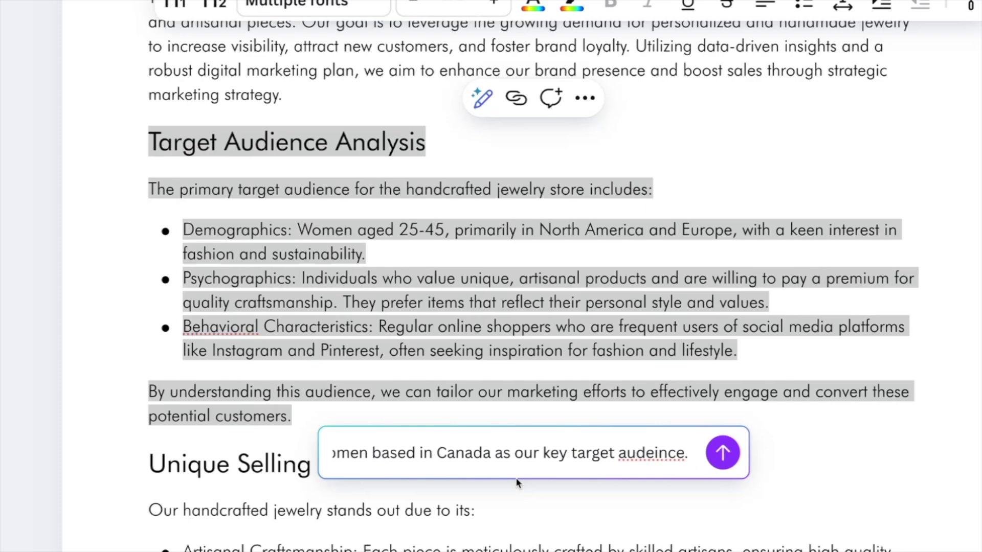
key(Return)
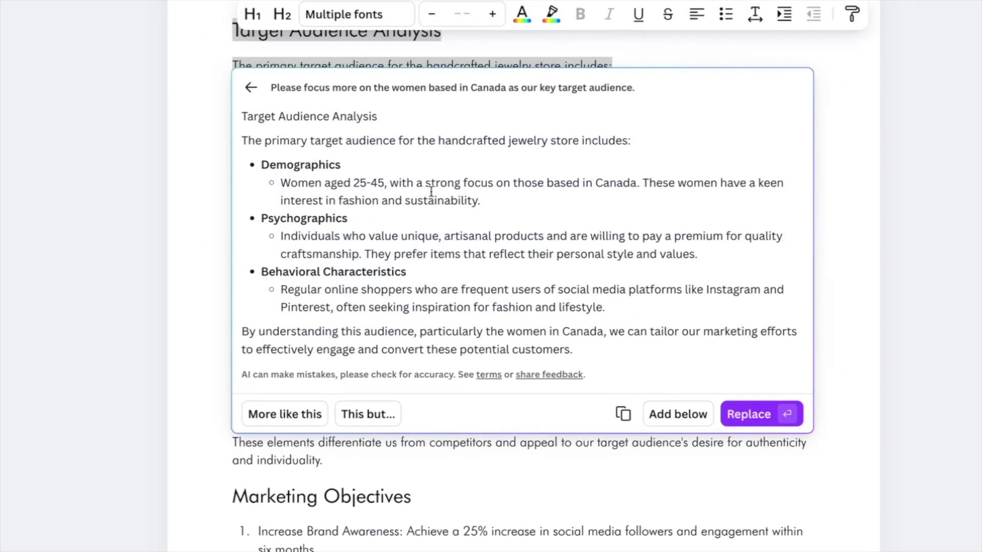
click(748, 414)
Deselect the rewritten Target Audience Analysis section and review the document below it.
scroll(541, 282, up, 4)
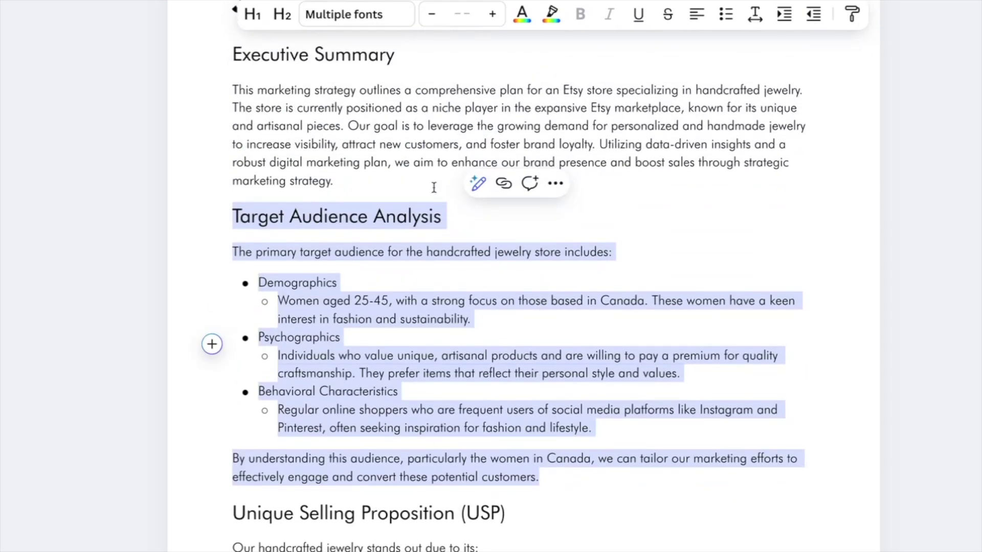
scroll(409, 307, down, 10)
click(401, 335)
scroll(446, 346, down, 2)
scroll(447, 345, down, 4)
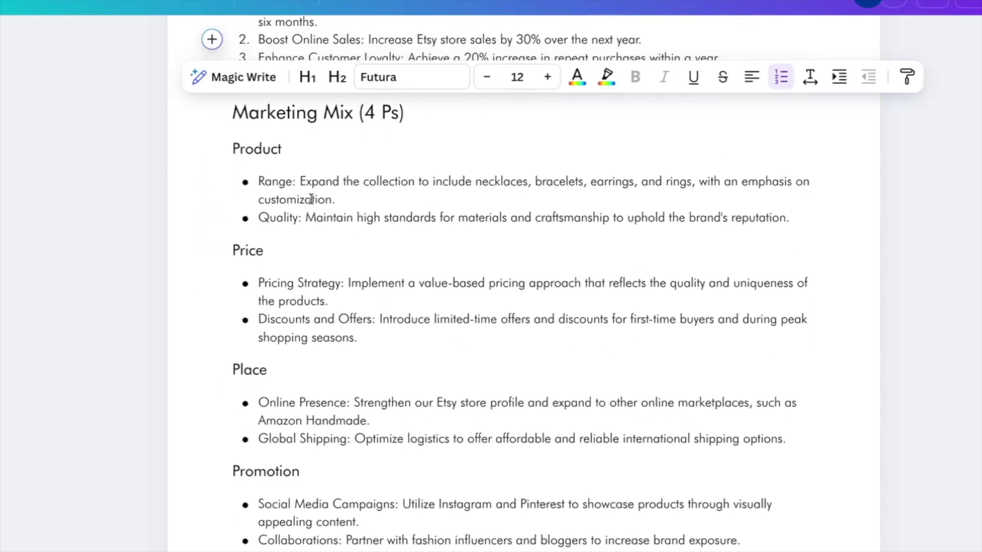
scroll(274, 202, down, 1)
scroll(274, 202, up, 1)
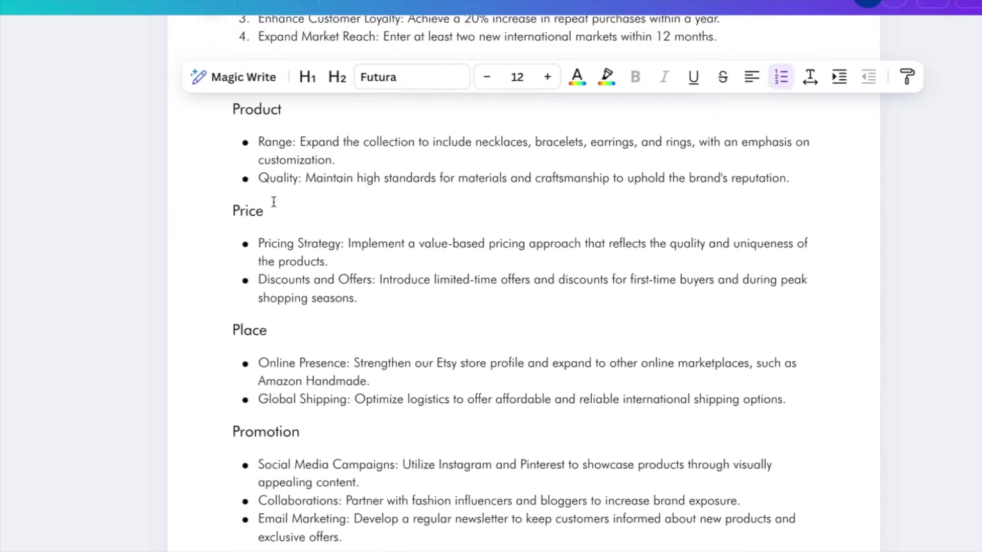
Shorten the Marketing Mix (4 Ps) section with Magic Write.
drag(235, 115, 515, 509)
scroll(513, 231, up, 4)
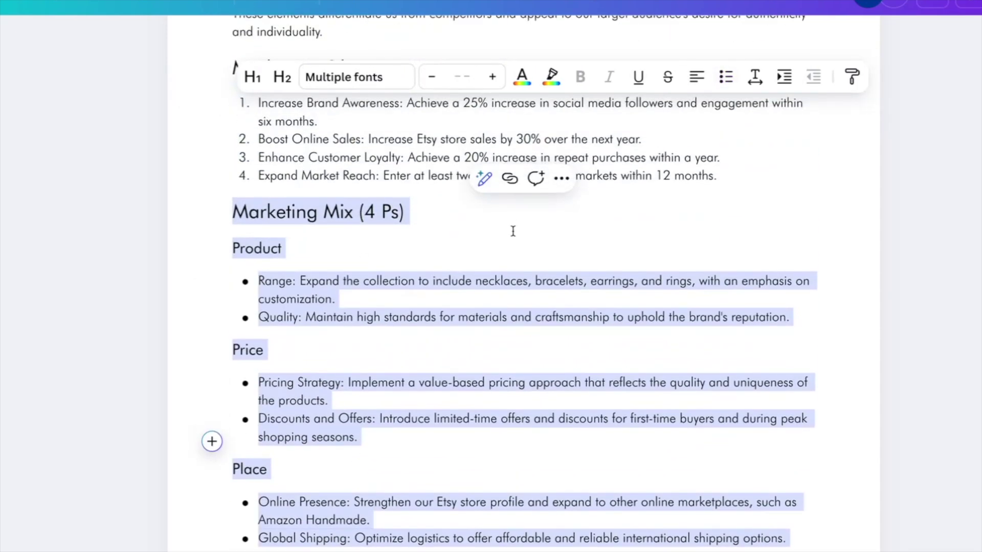
click(484, 178)
click(436, 353)
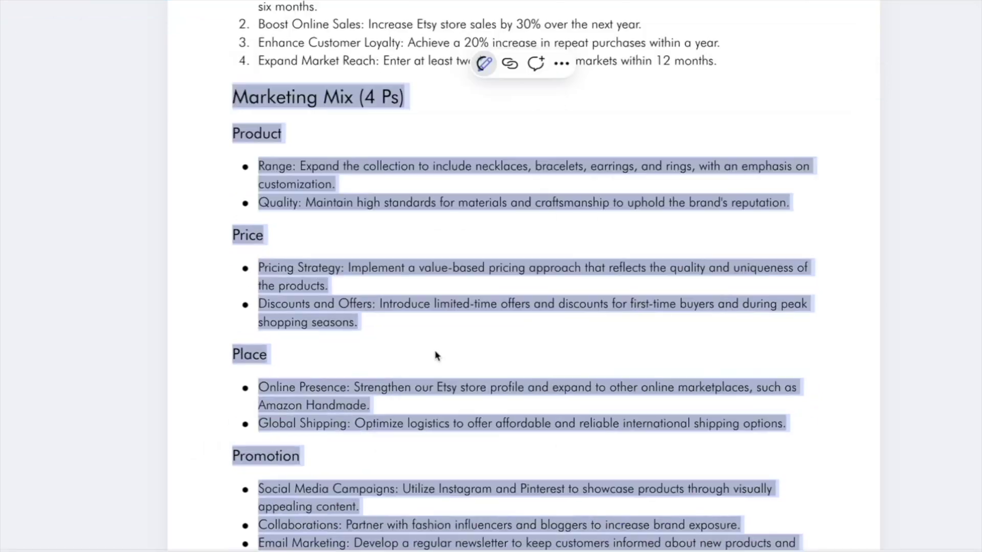